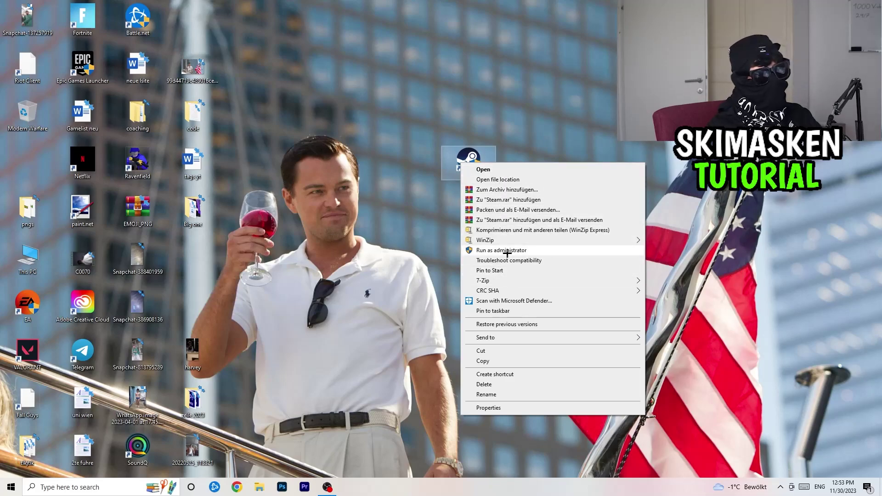
Step: Review the compatibility mode options and administrator setting in the desktop Steam shortcut's properties, and accept the dialog
click(405, 235)
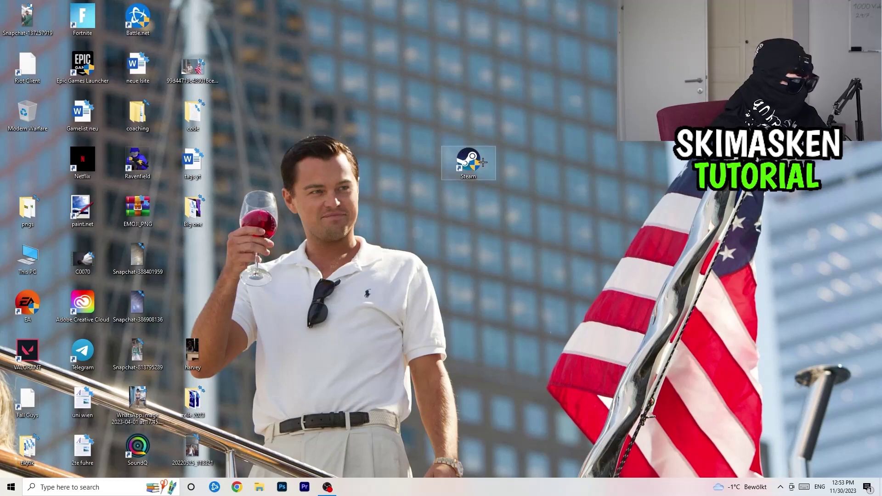
drag(478, 158, 423, 159)
right_click(423, 159)
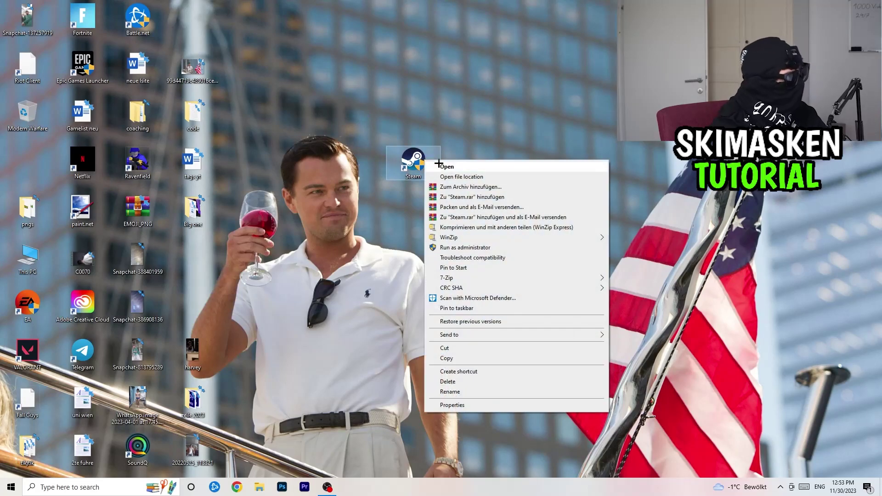
click(467, 404)
drag(528, 166, 373, 125)
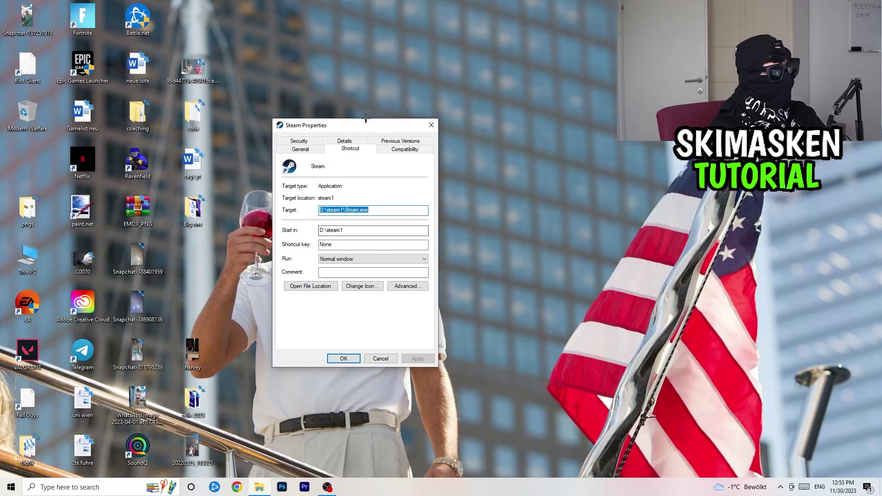
click(389, 147)
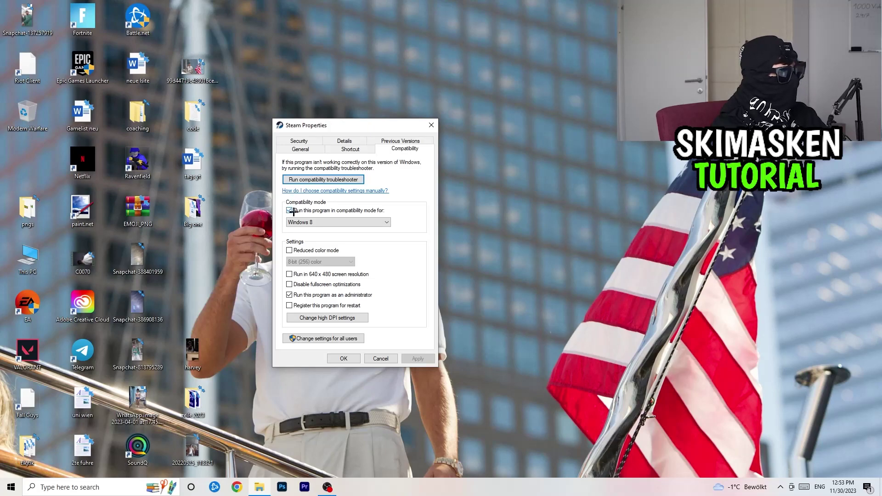
click(340, 222)
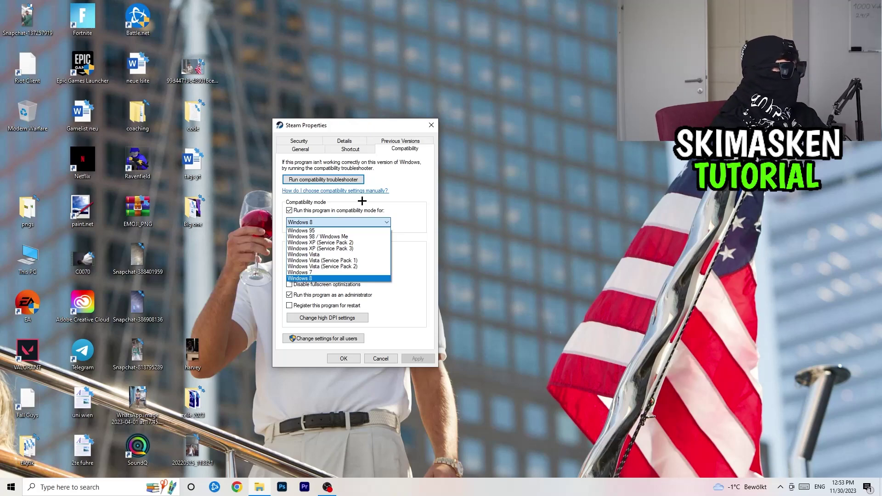
click(421, 201)
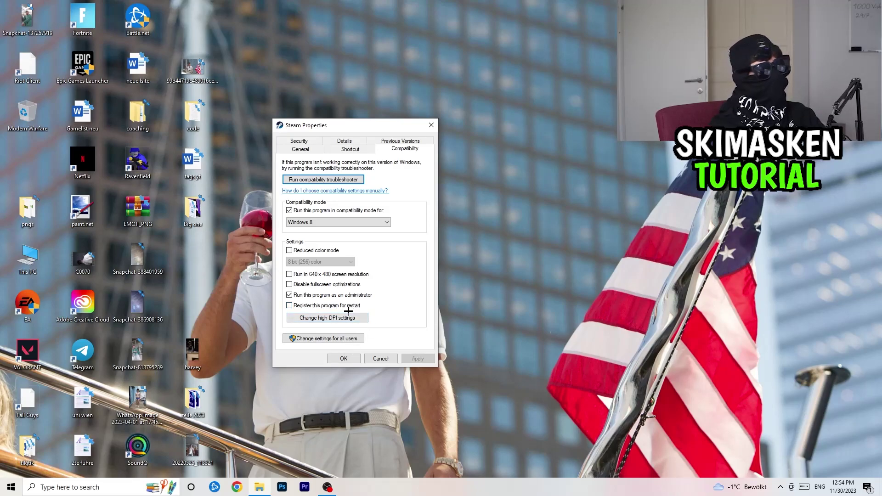
click(345, 358)
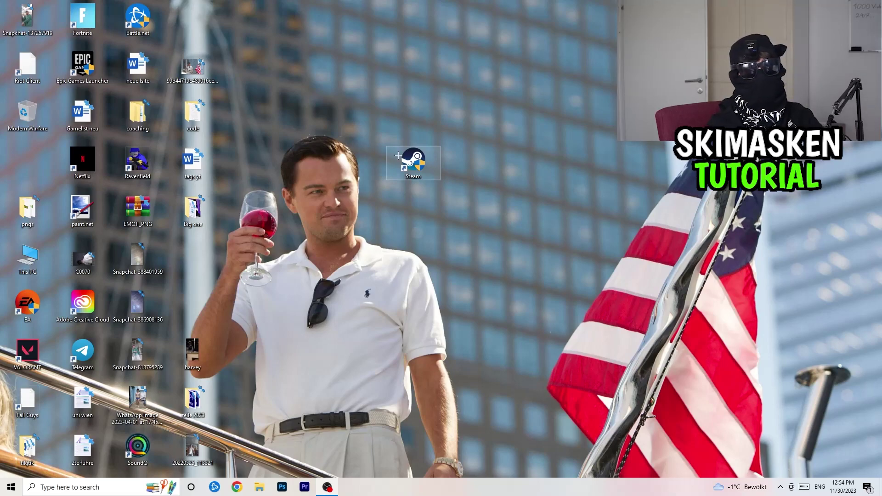
Step: Reopen the Steam shortcut's properties, check its compatibility settings once more and close the dialog
drag(524, 251, 419, 160)
right_click(419, 159)
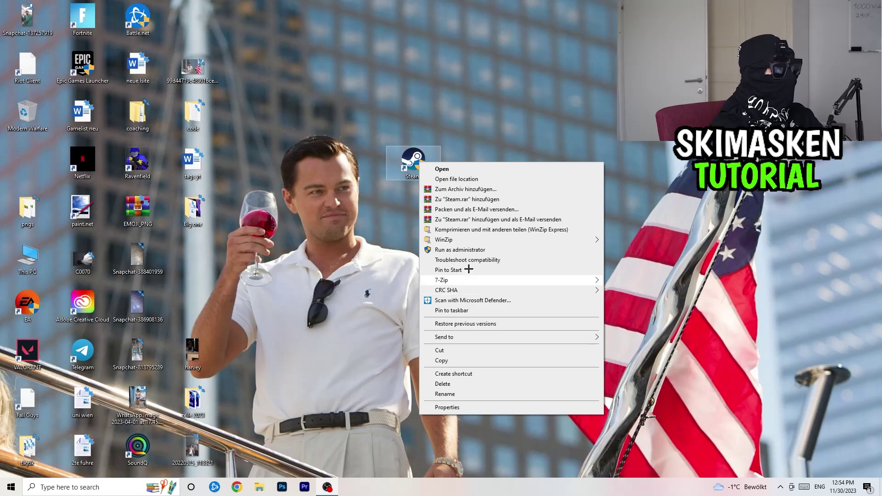
click(471, 406)
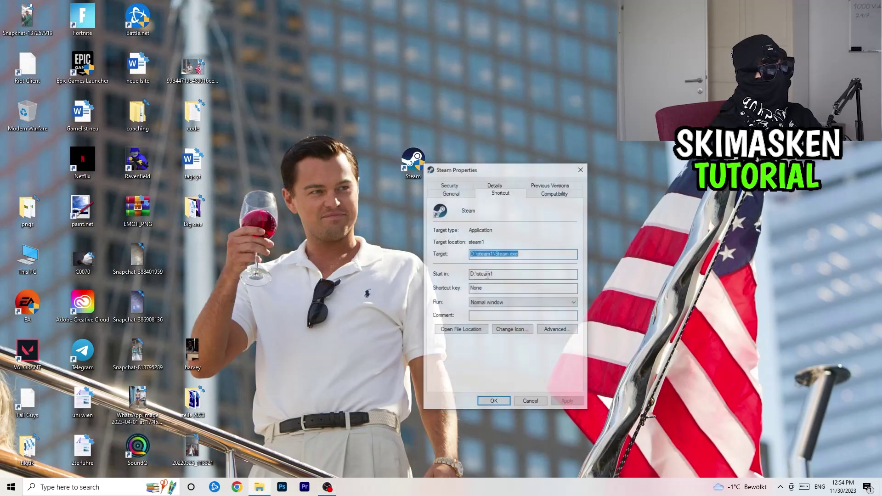
click(555, 192)
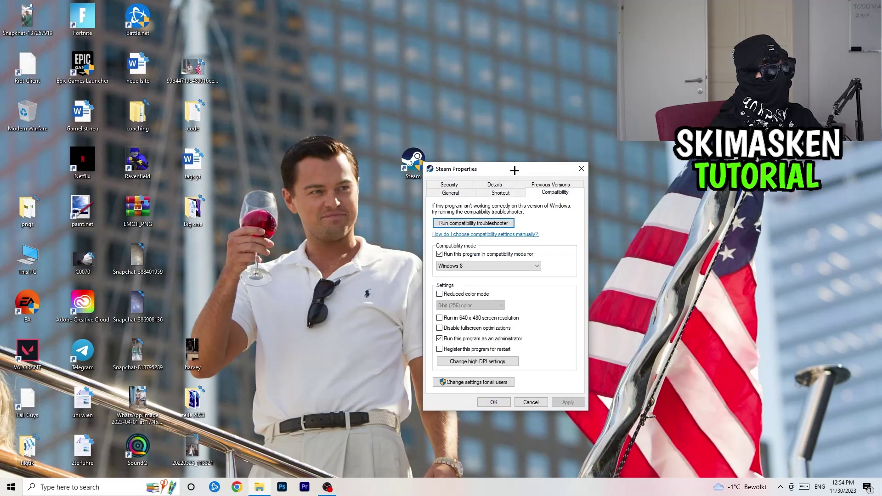
click(586, 169)
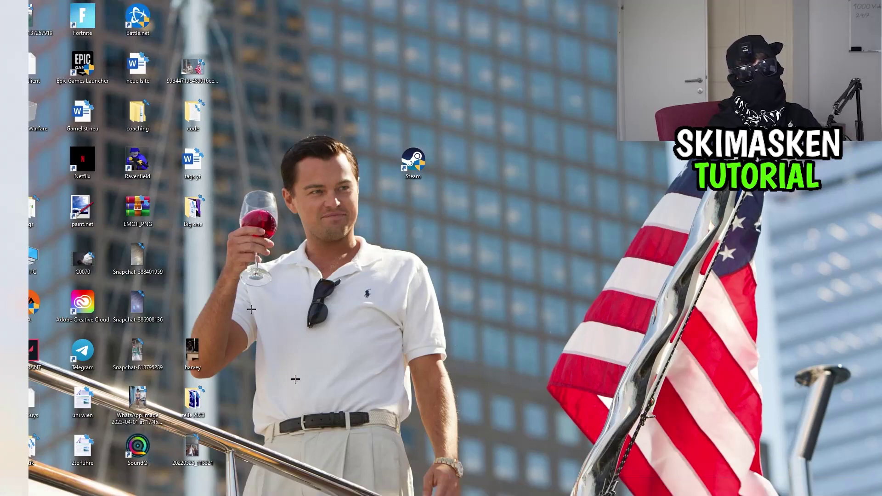
Step: Open Task Manager maximized and review the running processes and the startup apps
right_click(403, 488)
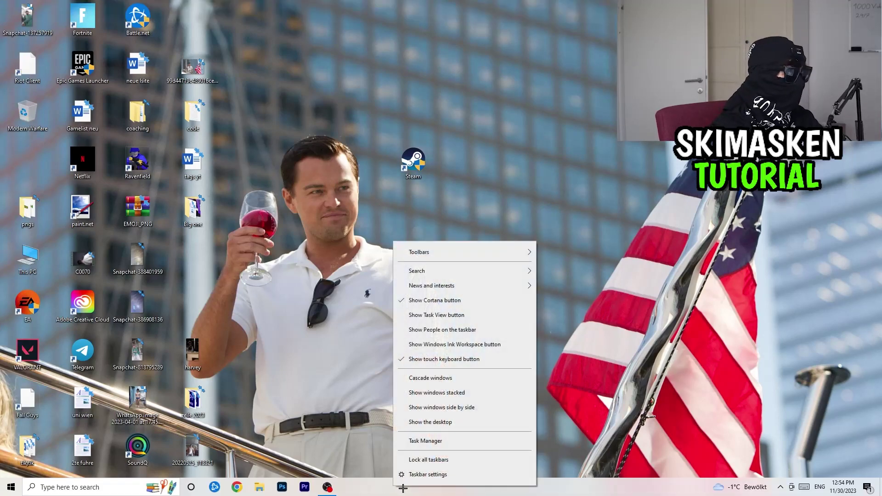
click(428, 448)
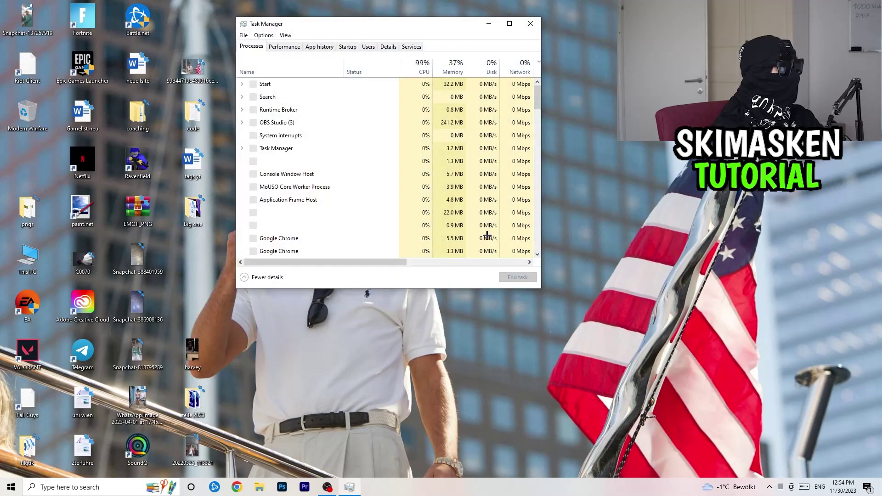
click(513, 22)
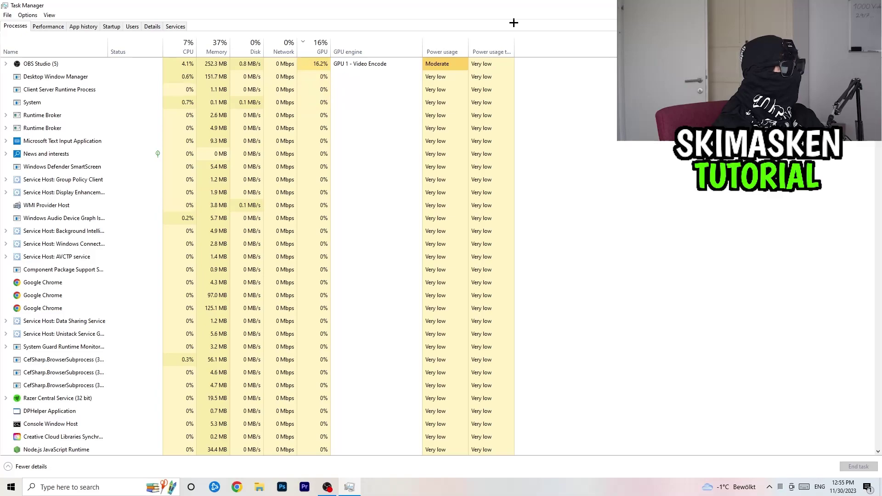
click(111, 26)
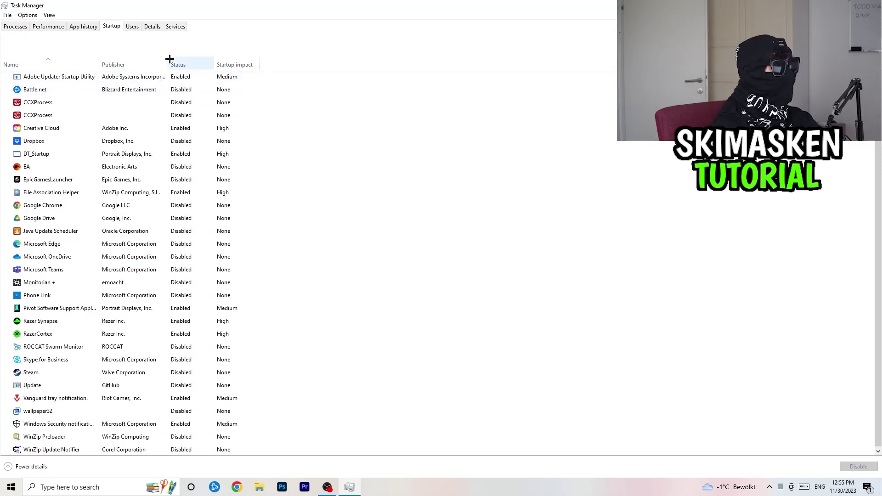
Step: Inspect the priority levels available for a chrome.exe process in Task Manager's details, and close Task Manager
click(153, 27)
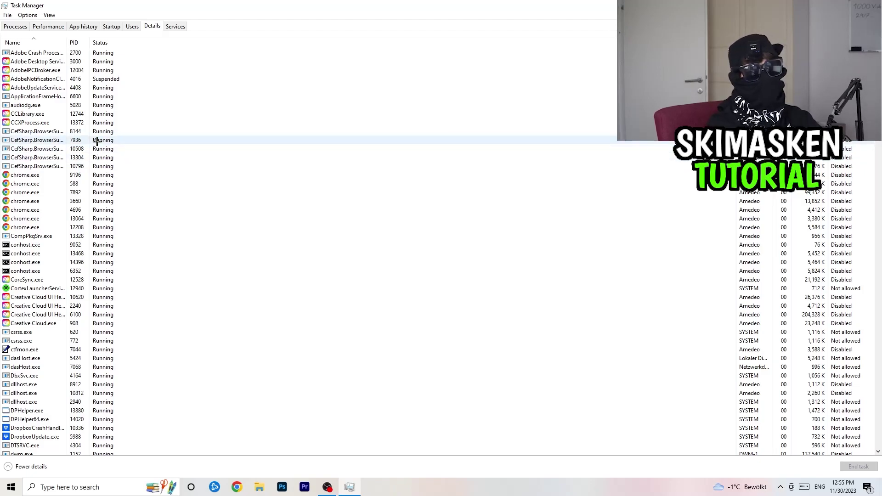
right_click(37, 211)
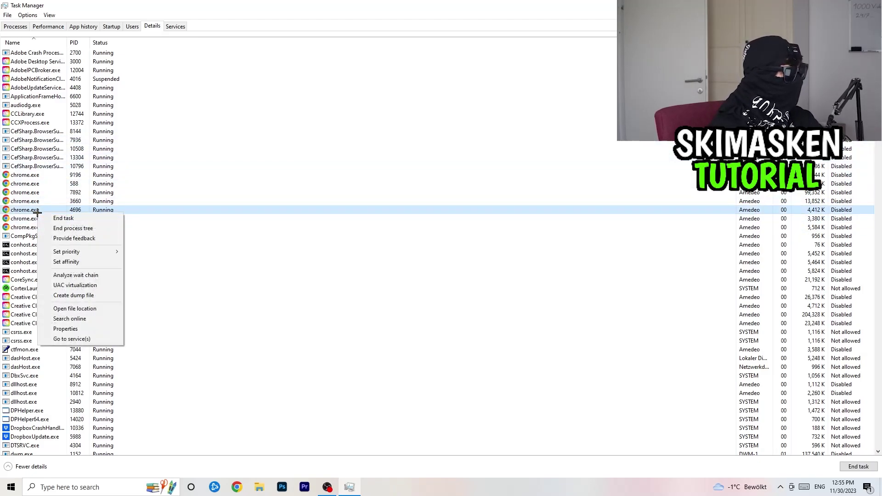
right_click(34, 211)
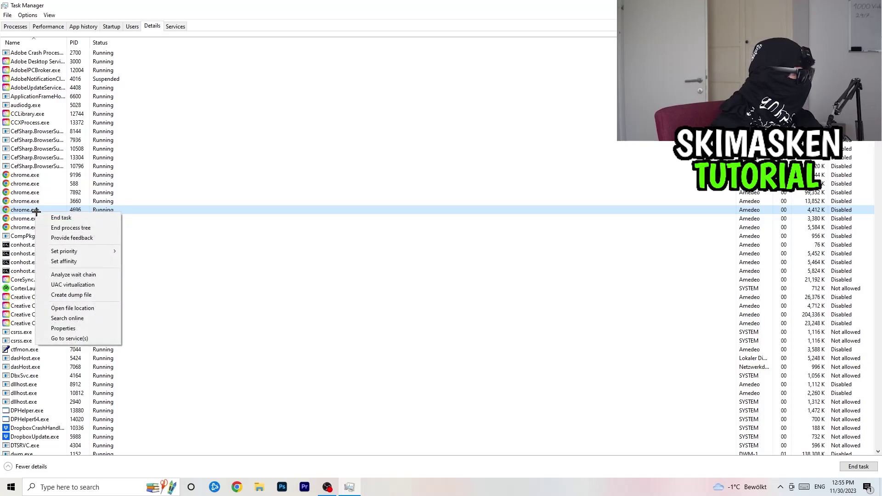
mouse_move(66, 248)
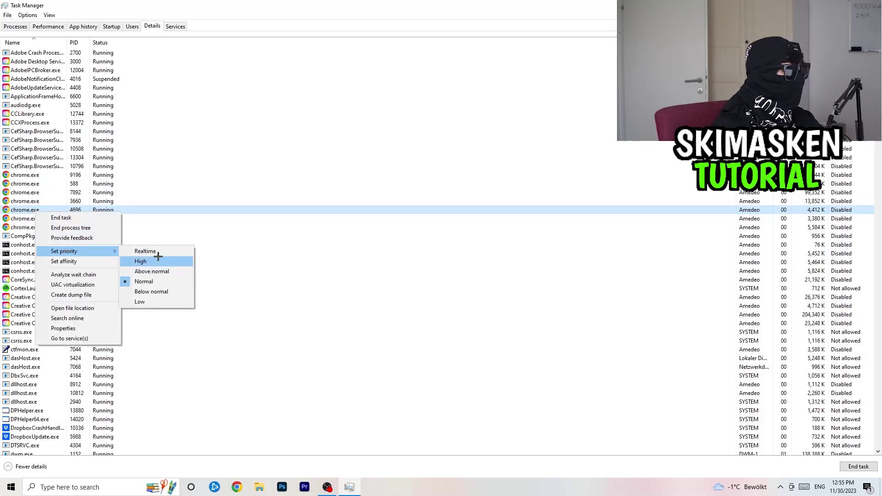
click(405, 43)
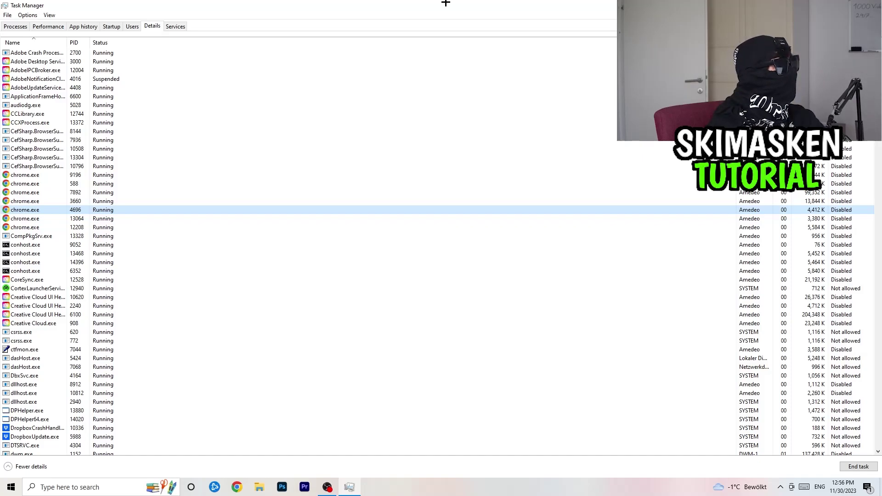
click(871, 5)
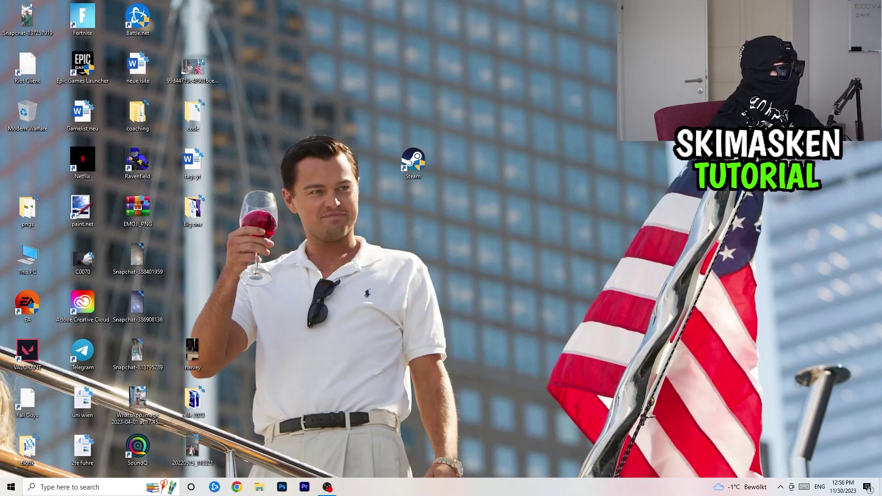
Step: Open Windows Settings and review the Game Bar, Captures and Game Mode pages of the gaming settings
right_click(450, 487)
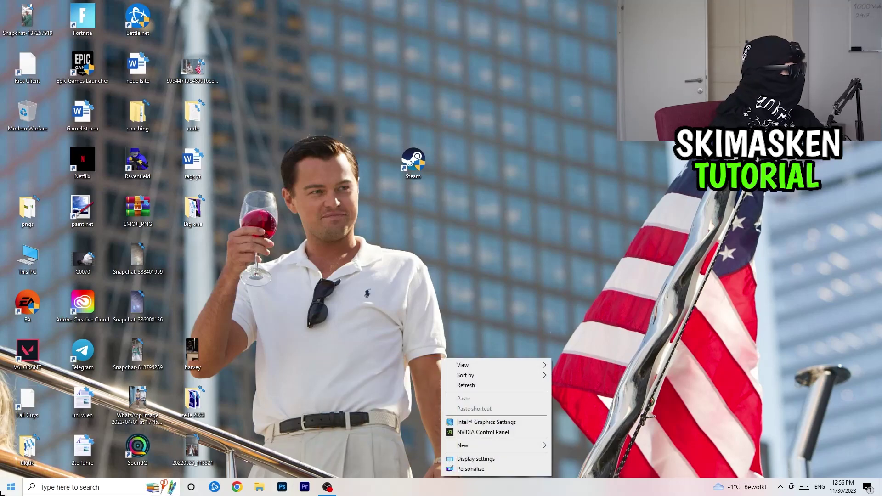
click(10, 487)
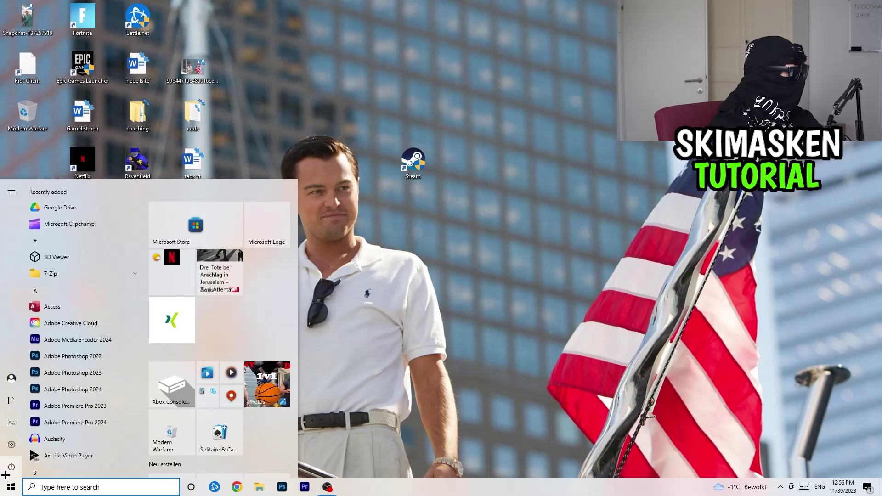
click(17, 442)
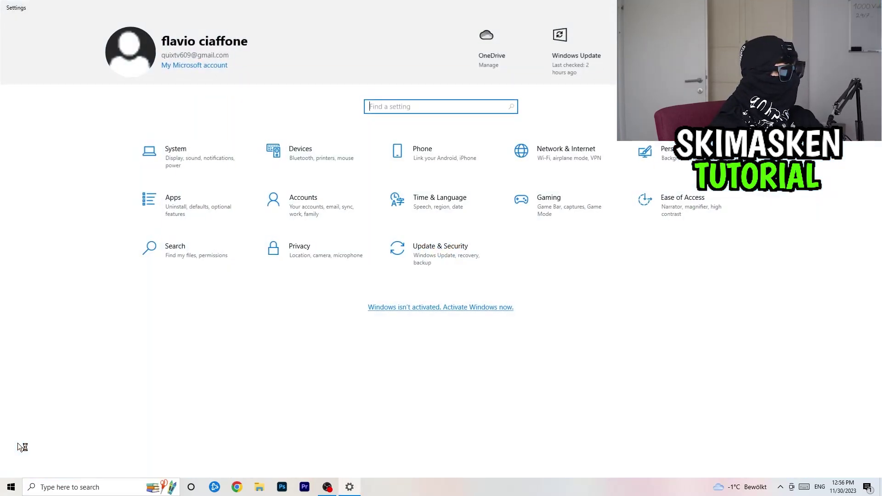
click(529, 202)
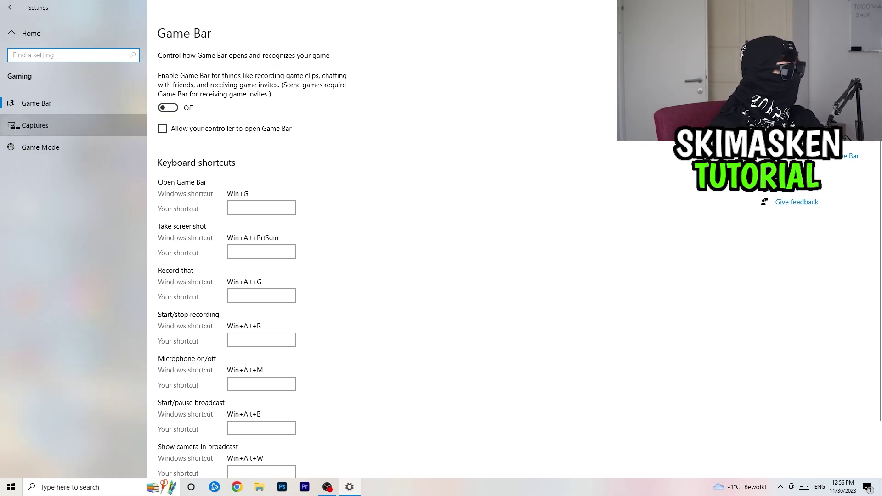
click(35, 125)
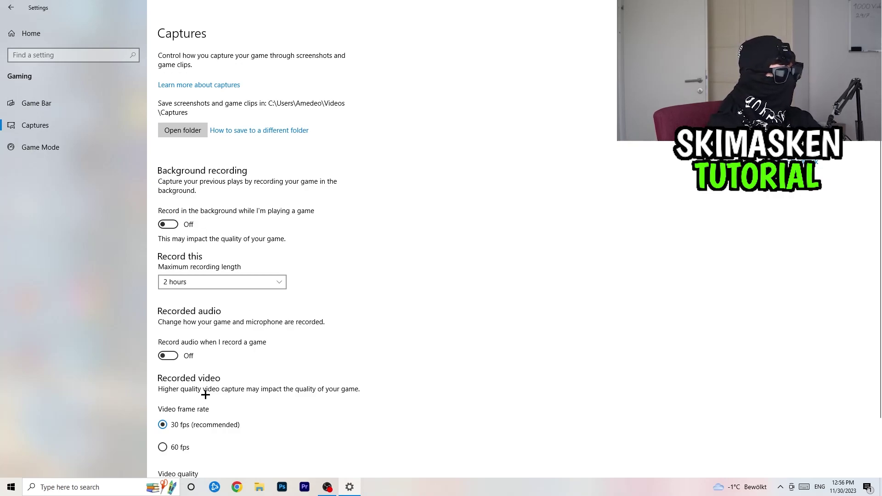
scroll(193, 366, down, 3)
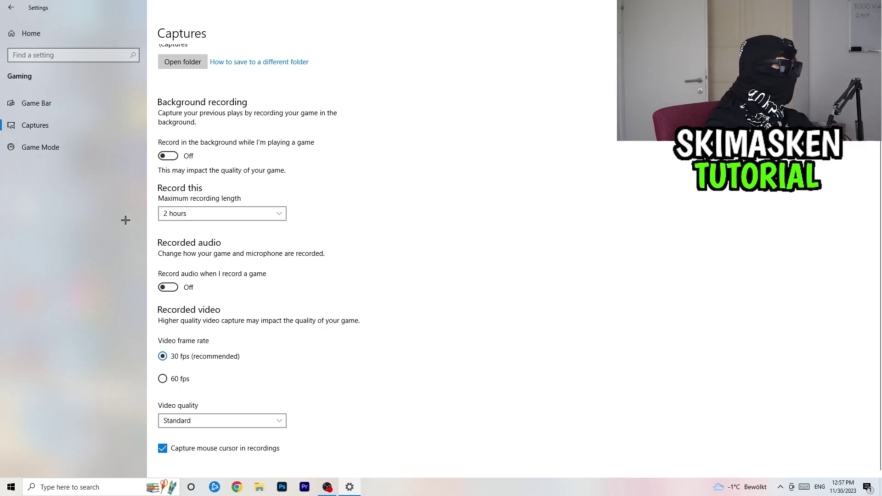
click(69, 151)
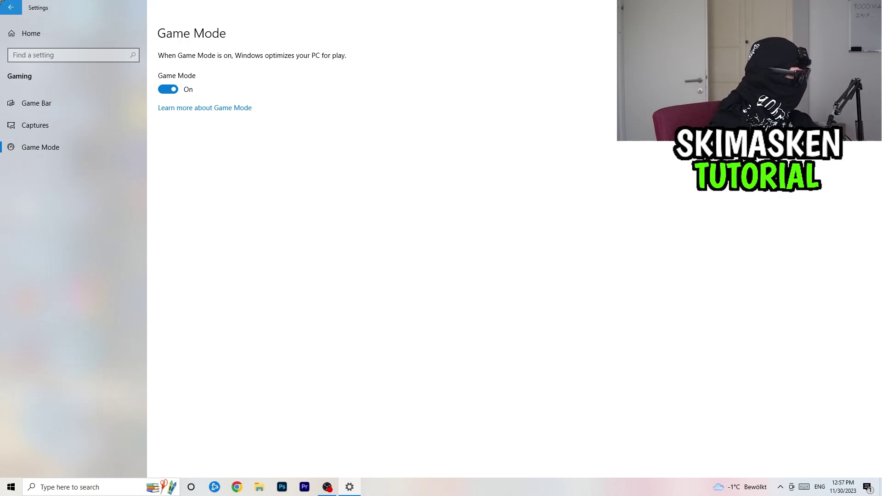
Step: Review the available scaling and display resolution options in the system display settings
click(3, 4)
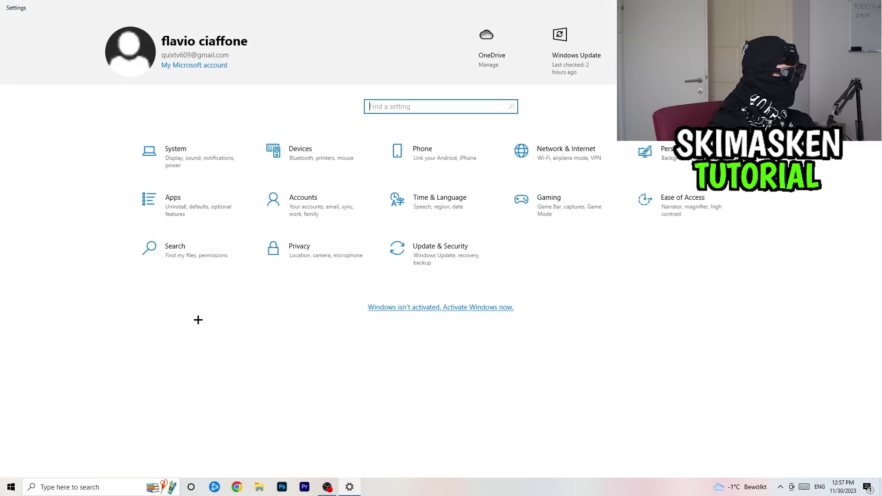
click(173, 166)
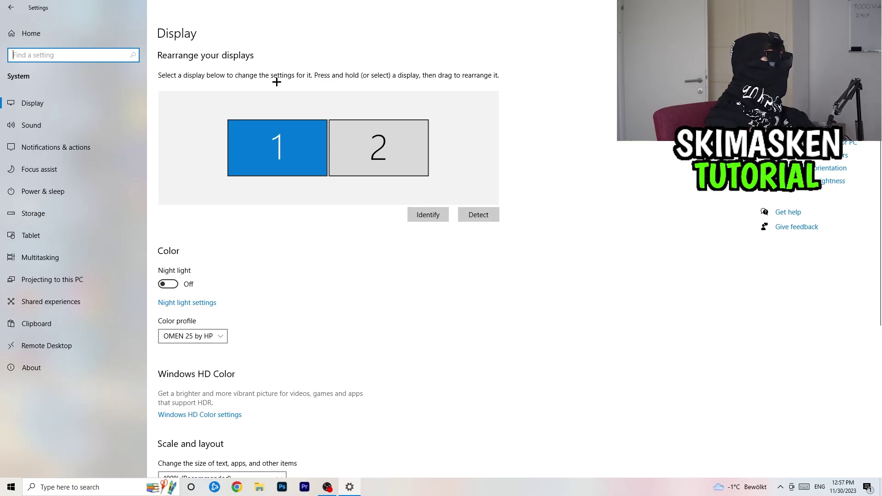
scroll(363, 143, down, 5)
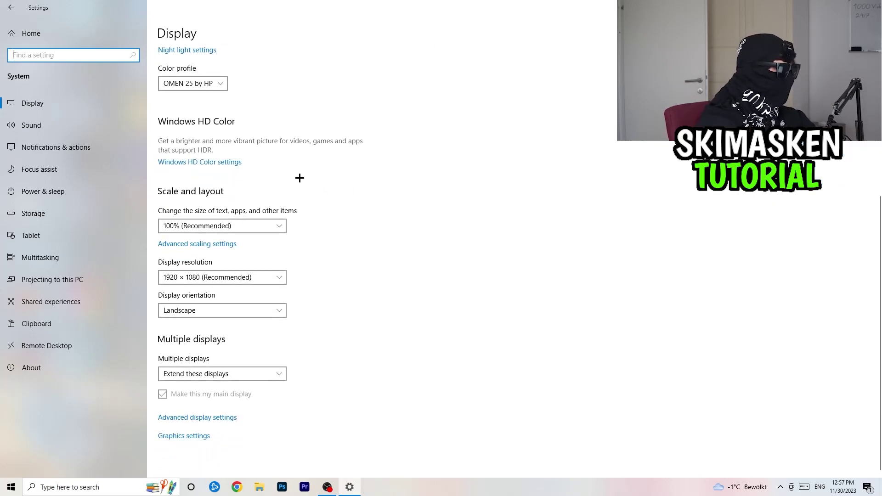
click(253, 229)
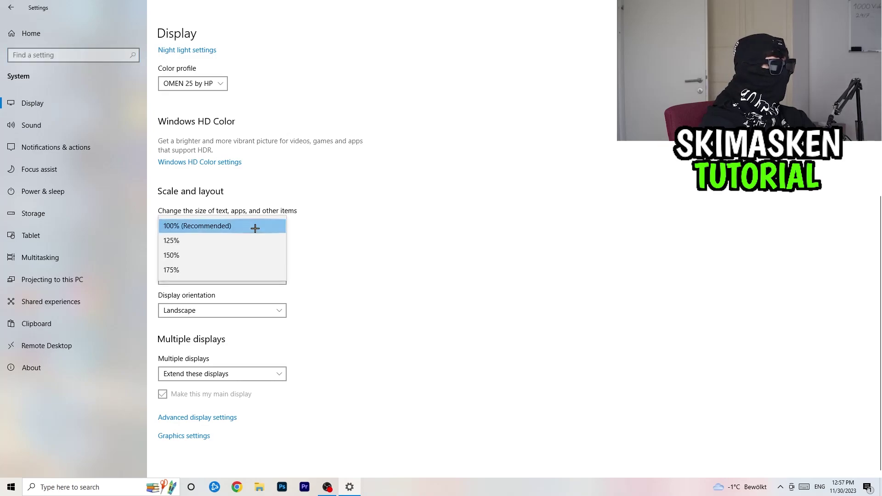
click(602, 350)
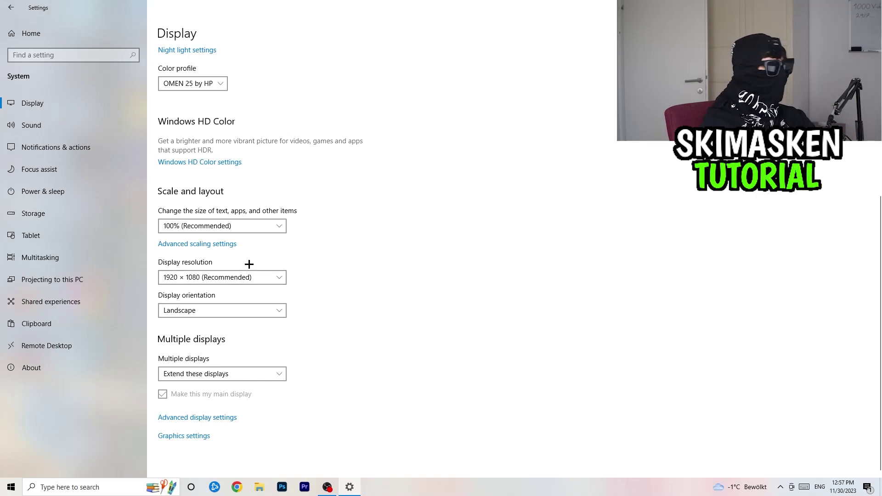
click(248, 278)
click(426, 231)
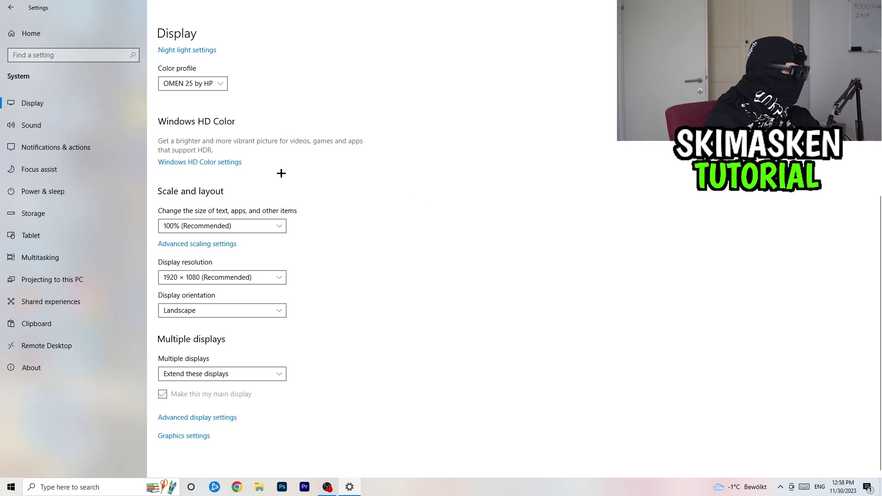
Step: Review the power and sleep settings and the available power plans, including the additional ones, and close Power Options
click(55, 191)
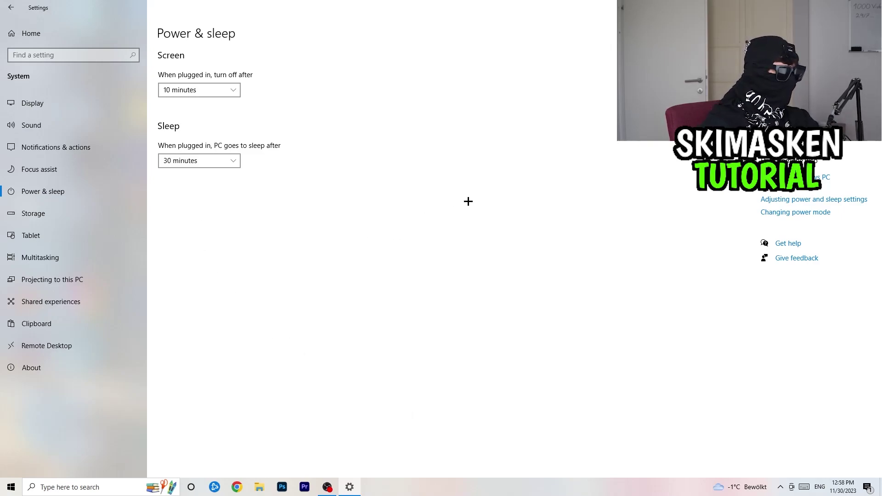
click(781, 136)
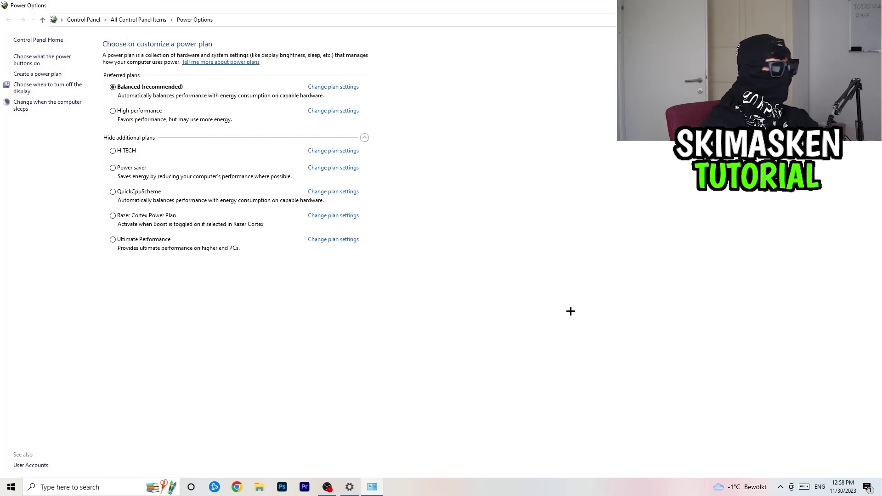
click(364, 138)
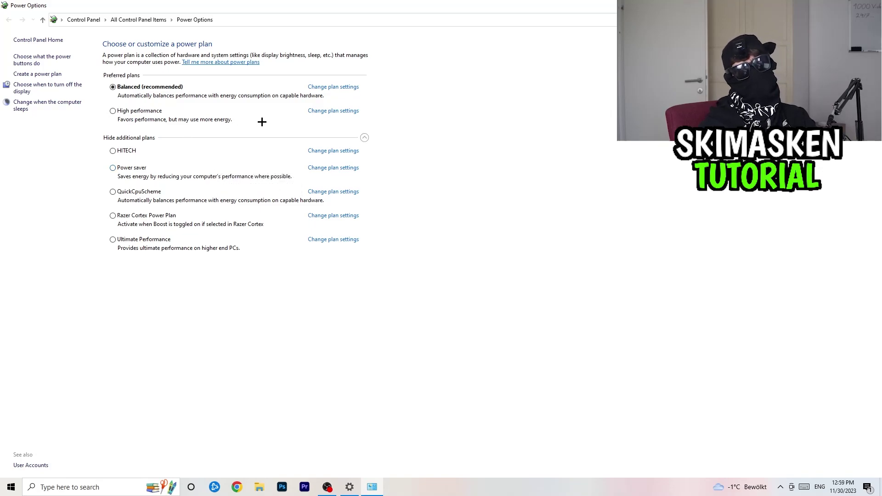
click(871, 5)
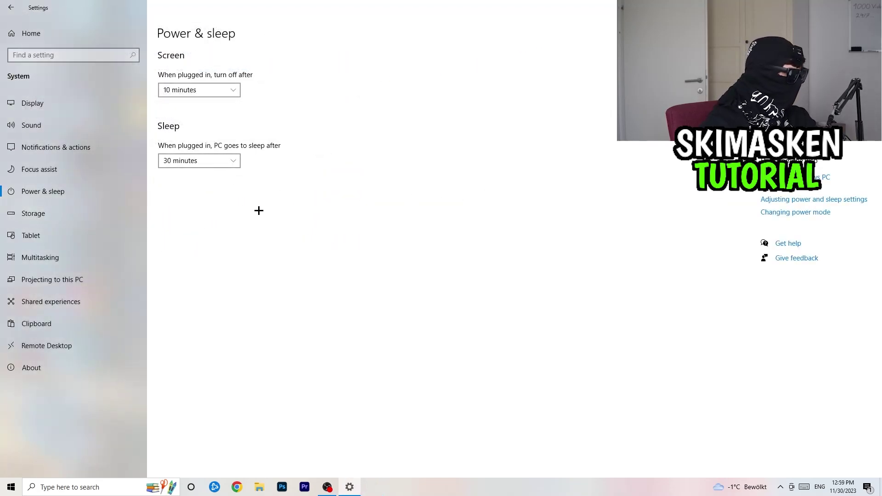
Step: Review the Storage Sense configuration, including the recycle bin deletion interval options, in the storage settings
click(104, 214)
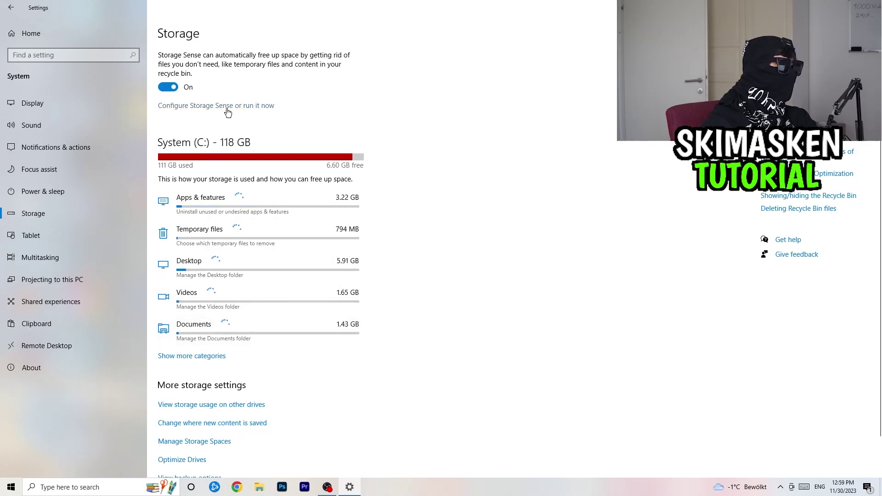
click(226, 108)
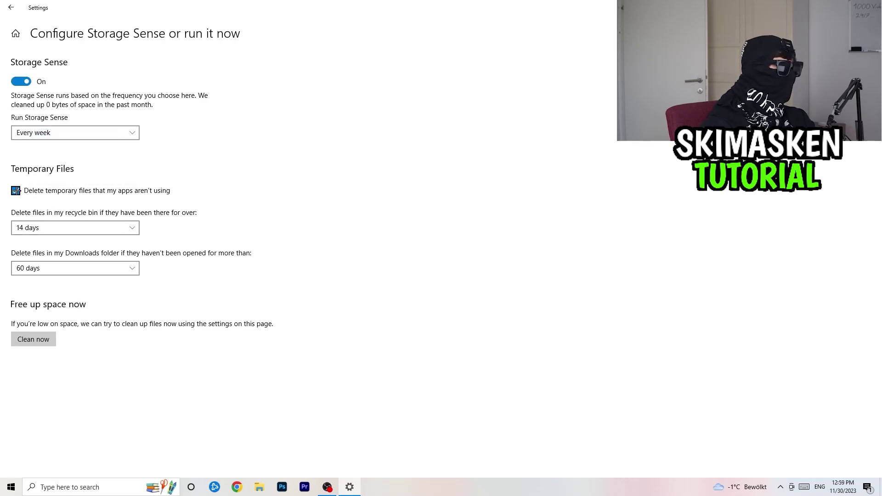
click(80, 229)
click(80, 228)
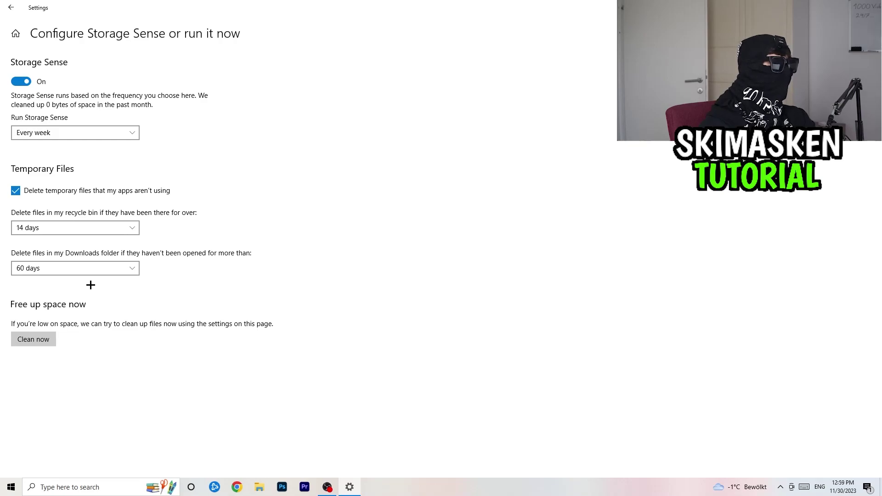
click(11, 11)
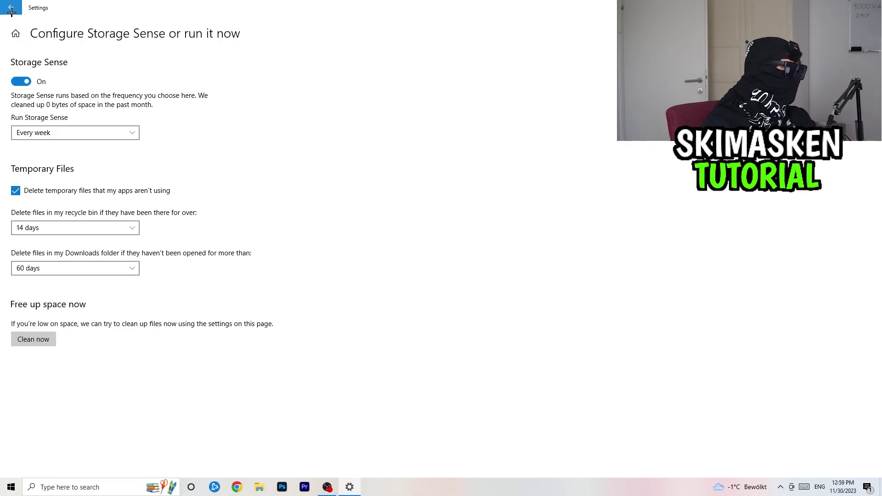
Step: Check the Windows Update page of the Update & Security settings and close Settings
click(11, 11)
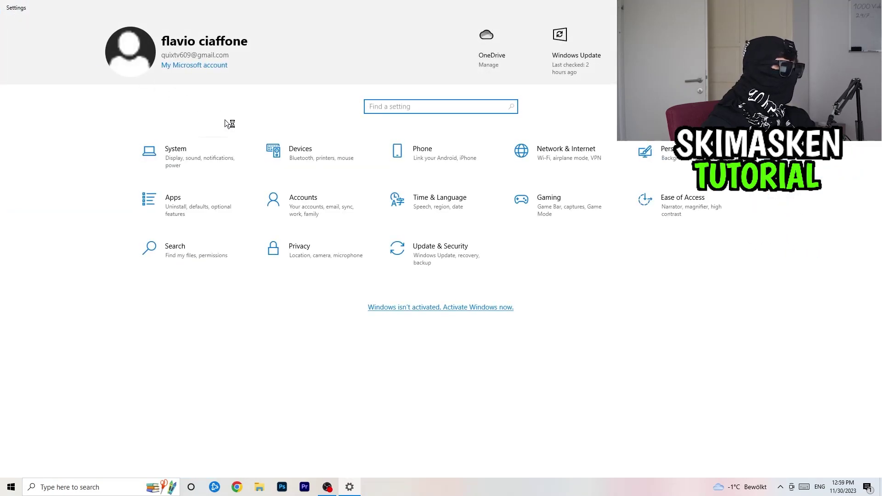
click(438, 248)
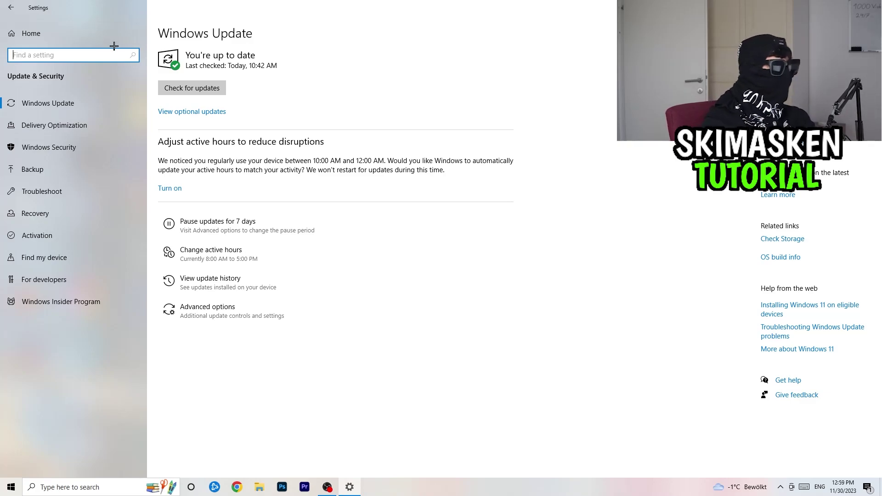
click(870, 8)
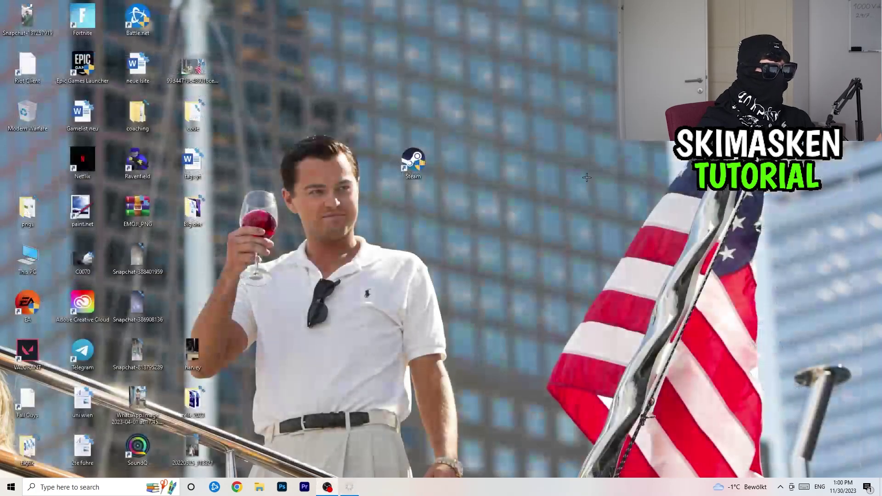